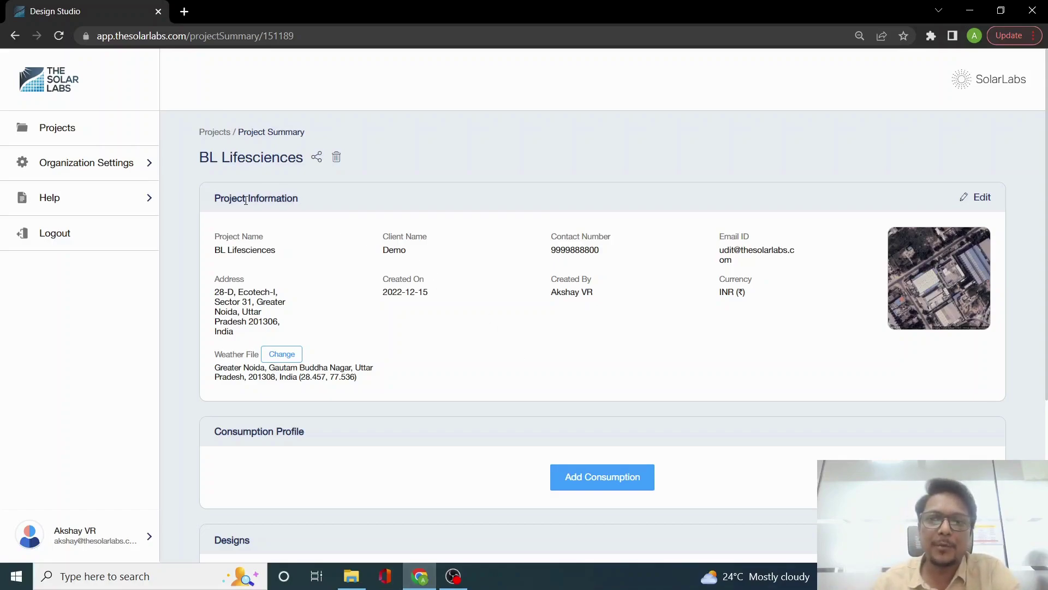
Step: Edit the project details, replacing the client's name and contact number with the new values
click(981, 197)
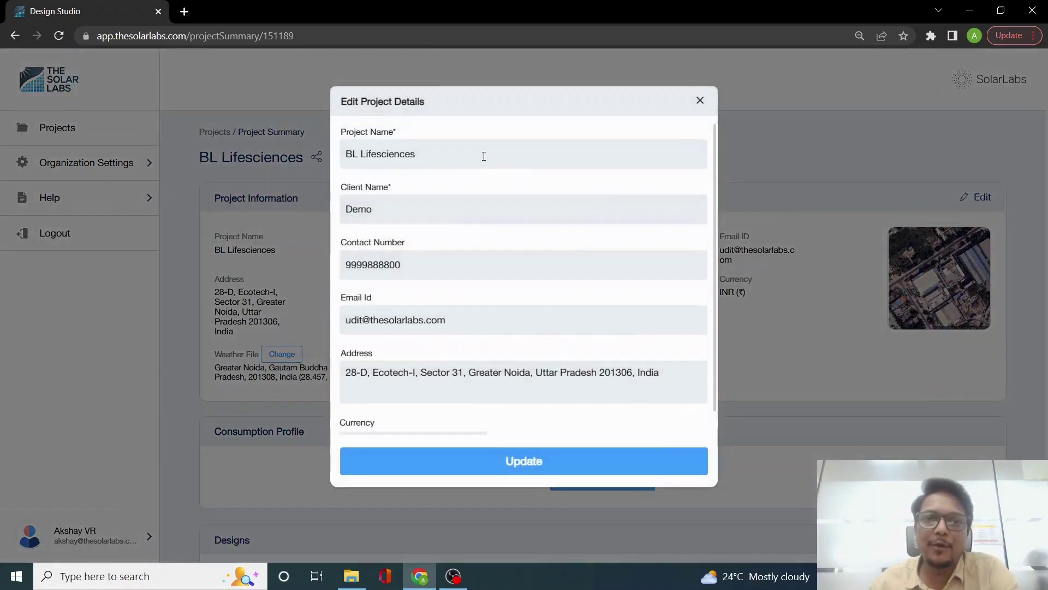
double_click(361, 214)
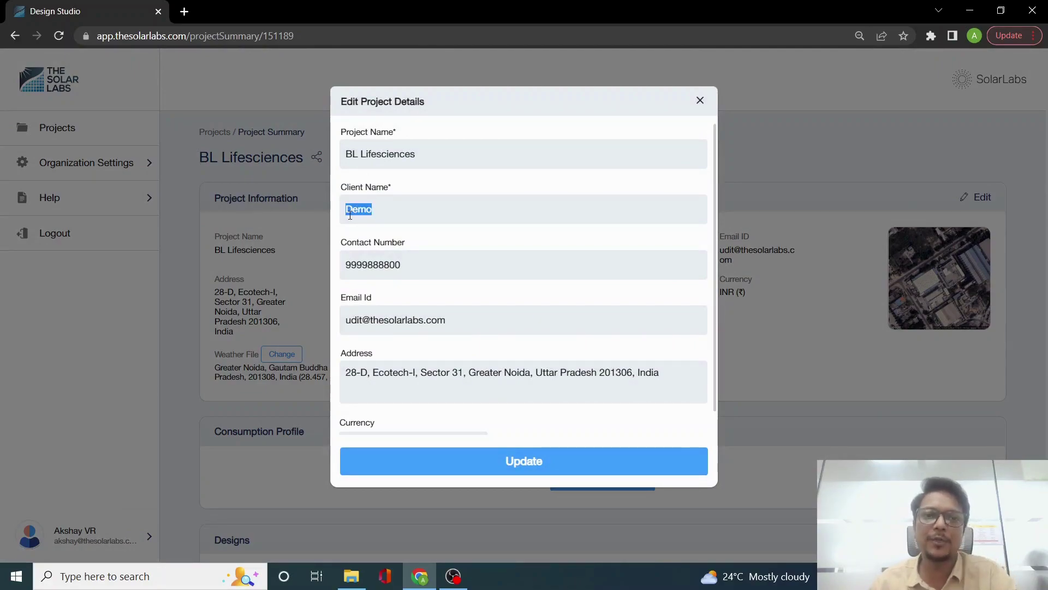
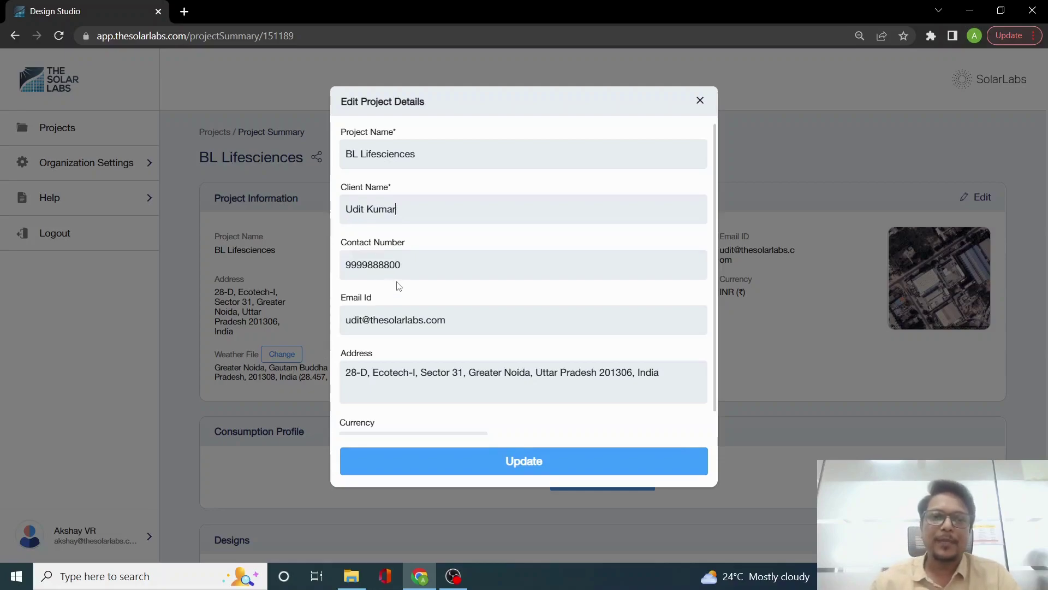
drag(417, 262, 310, 280)
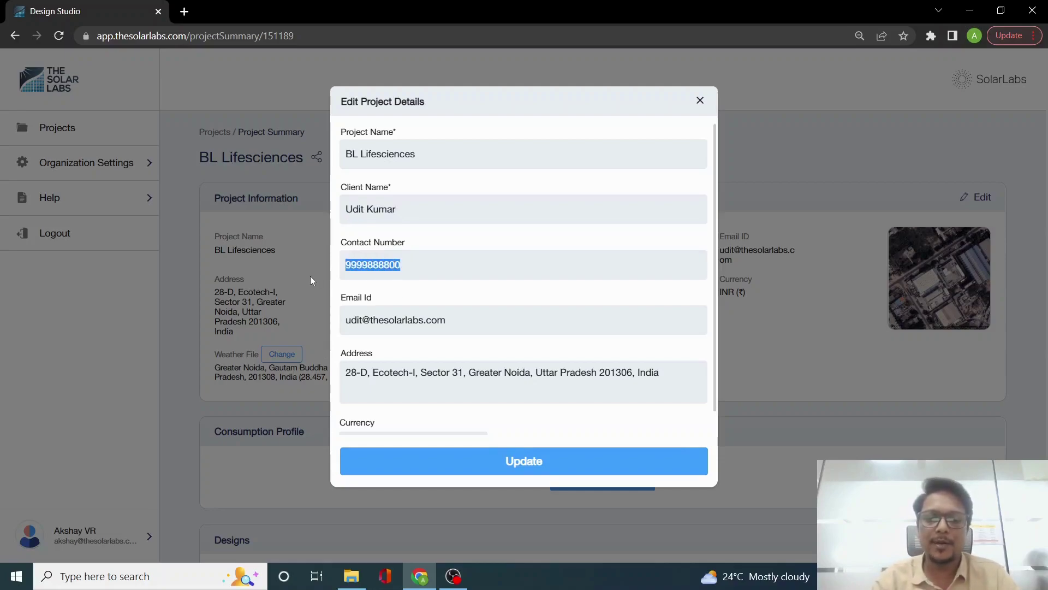
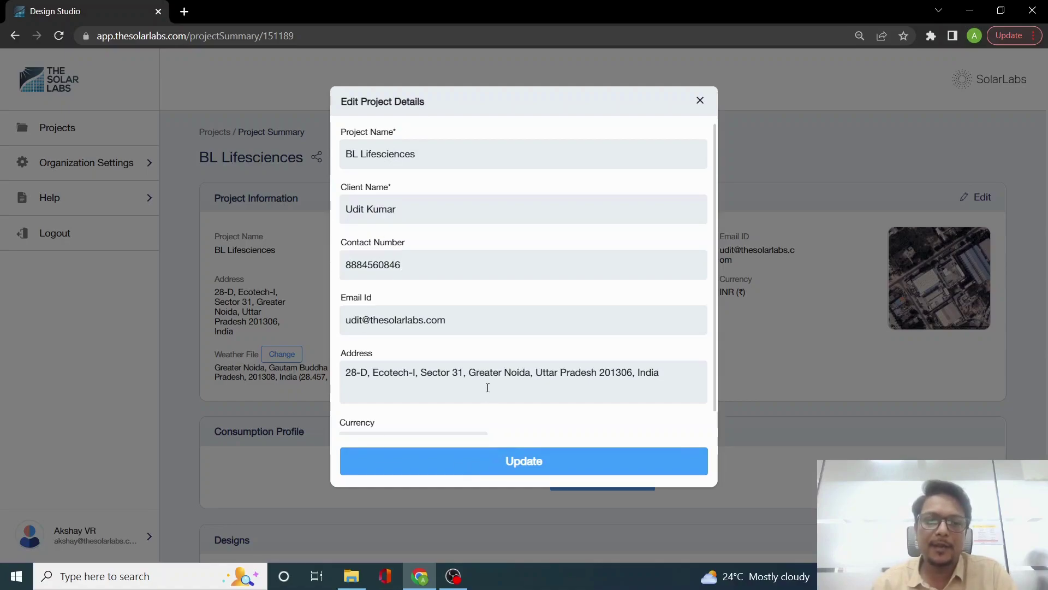
Step: Keep the currency as INR (₹) India and save the project details
scroll(488, 388, down, 1)
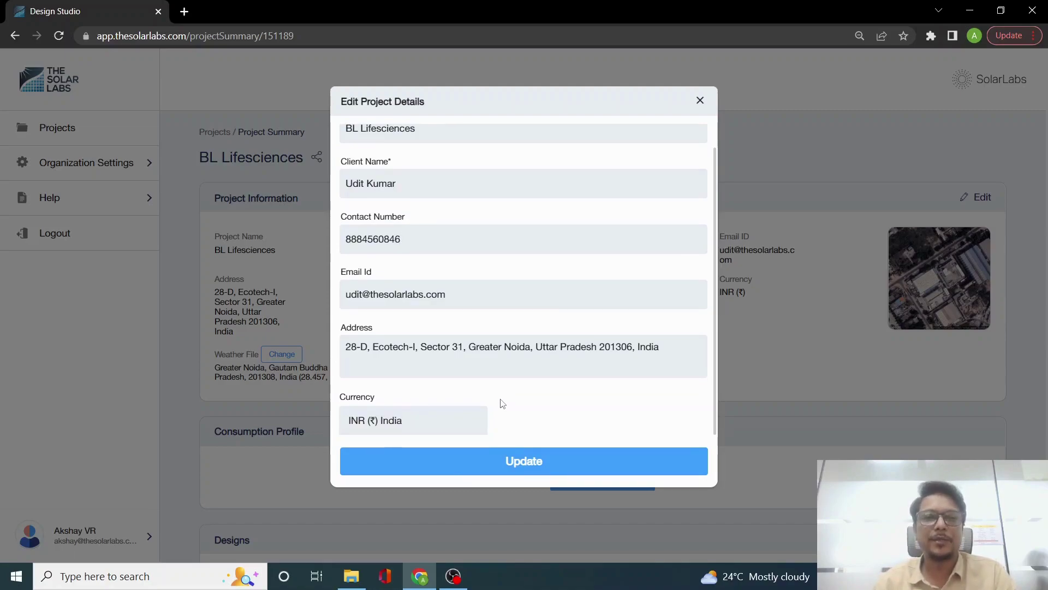
click(421, 427)
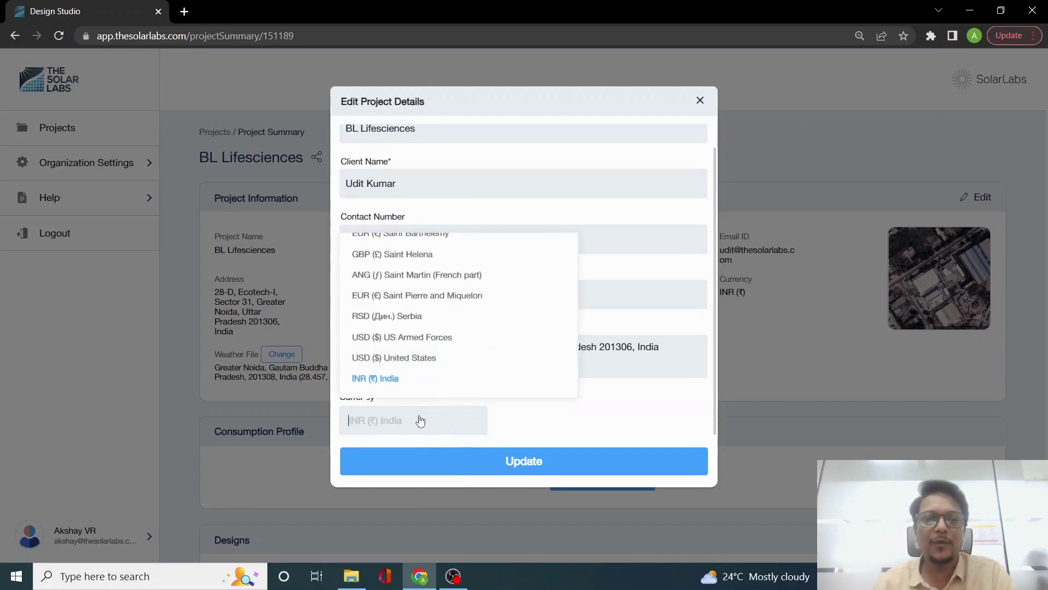
click(585, 427)
click(538, 470)
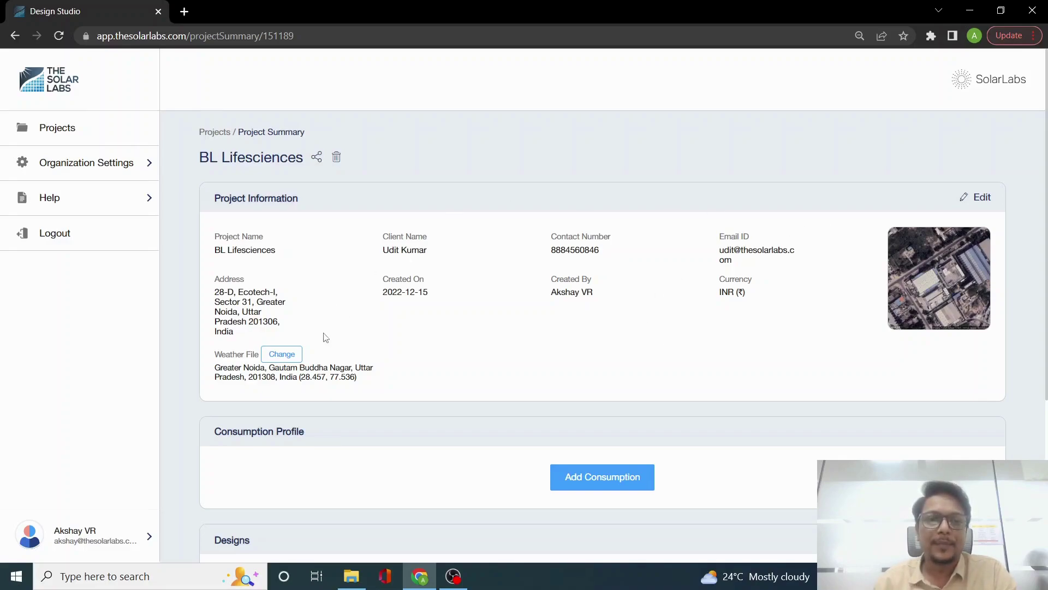
Step: Open the weather stations list and check the Hourly weather file upload type, closing without changes
click(277, 356)
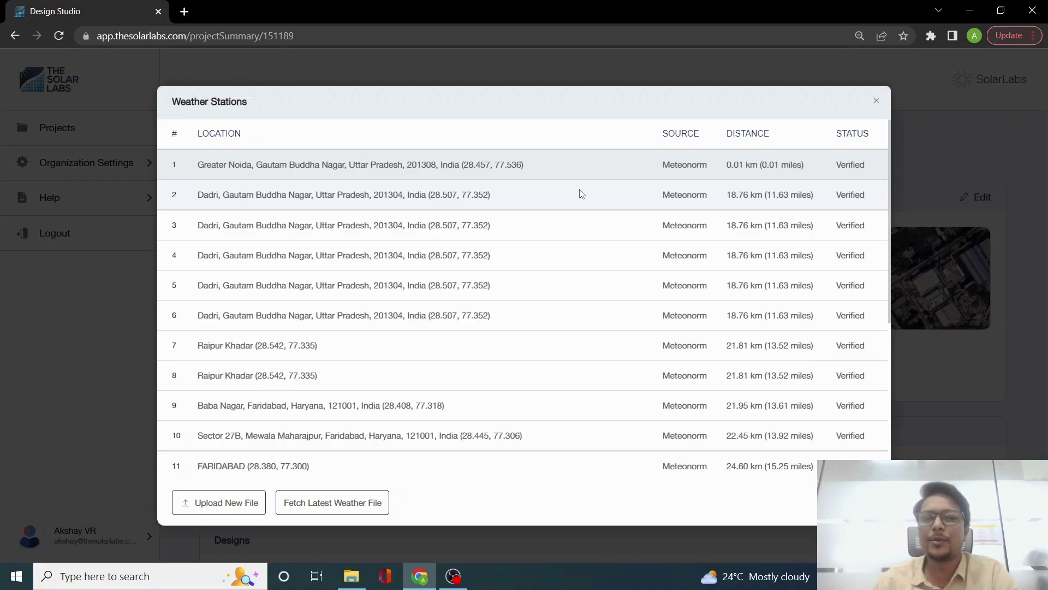
click(218, 507)
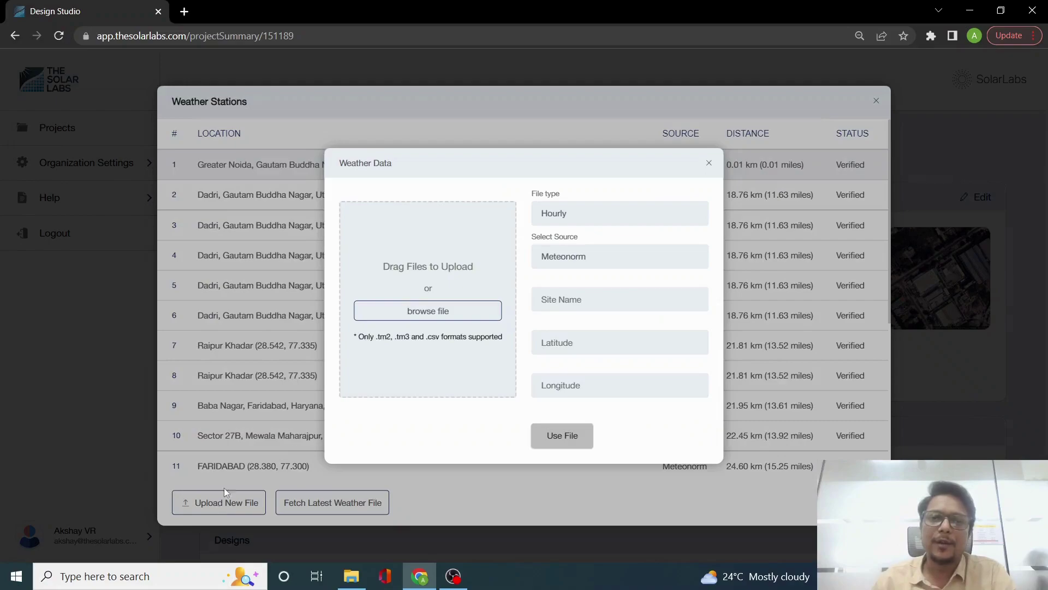
click(600, 215)
click(599, 214)
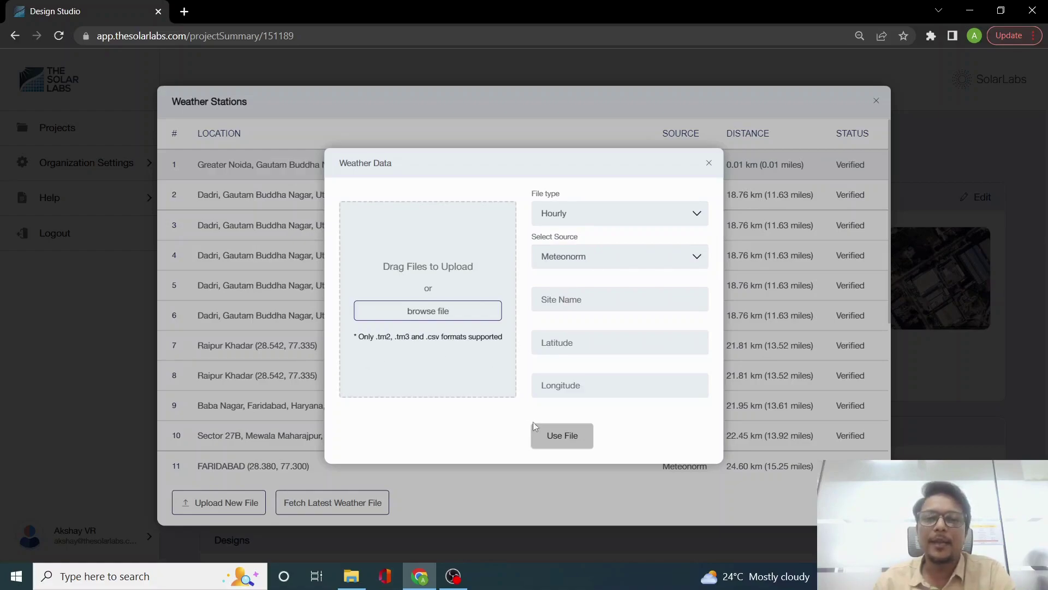
click(708, 162)
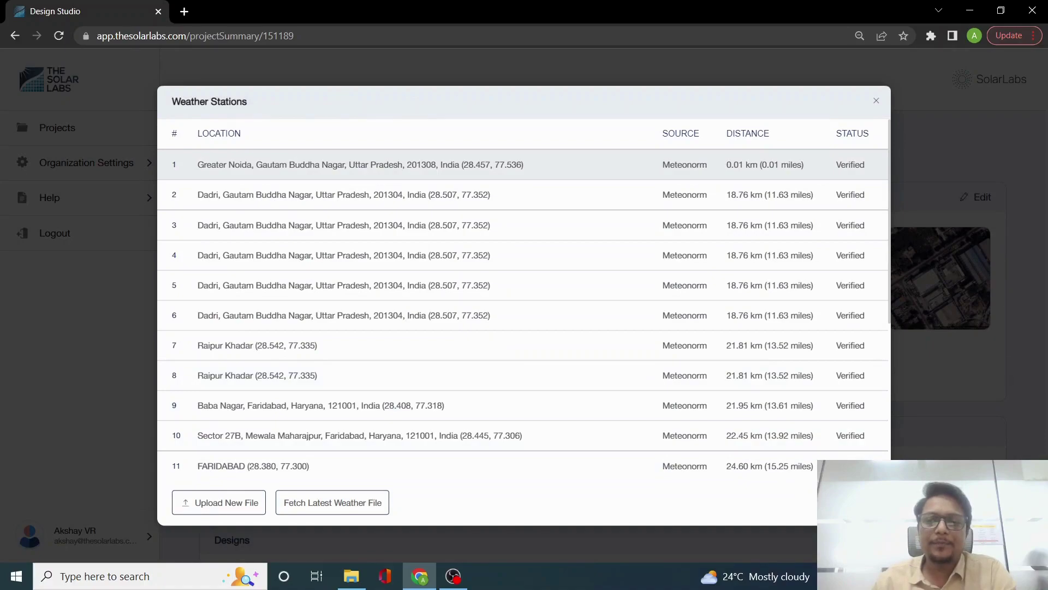
Step: Pick a weather station, then save the consumption profile at 8 ₹/kWh with 2% tariff escalation
click(590, 437)
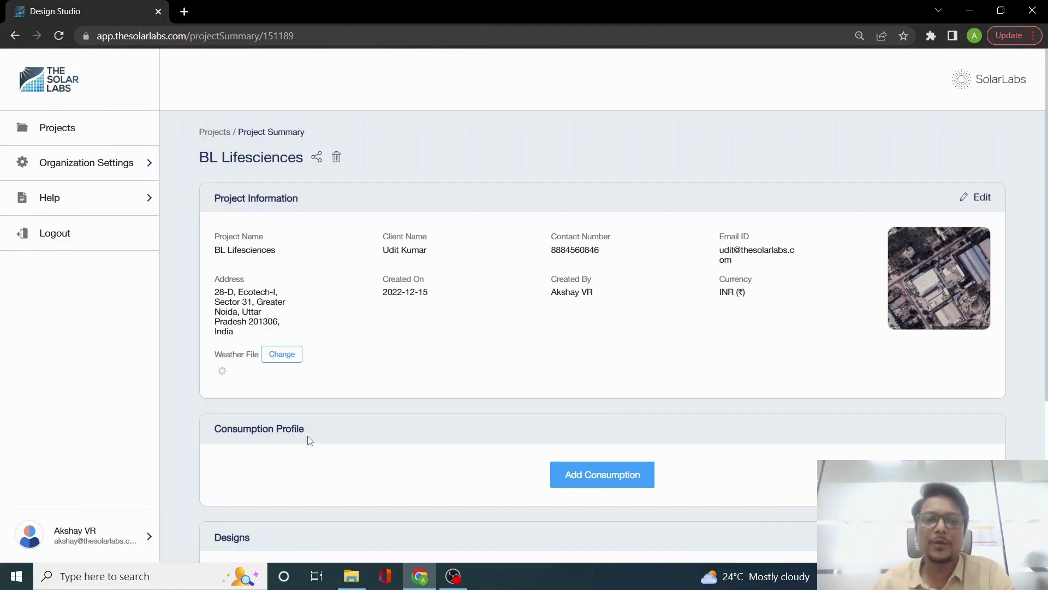
click(594, 488)
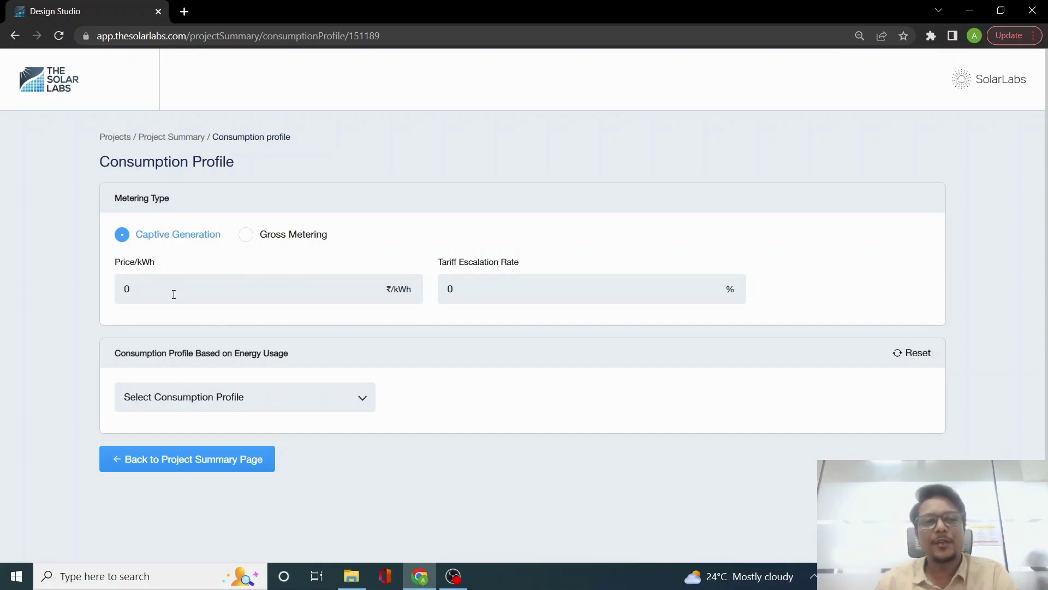
double_click(126, 289)
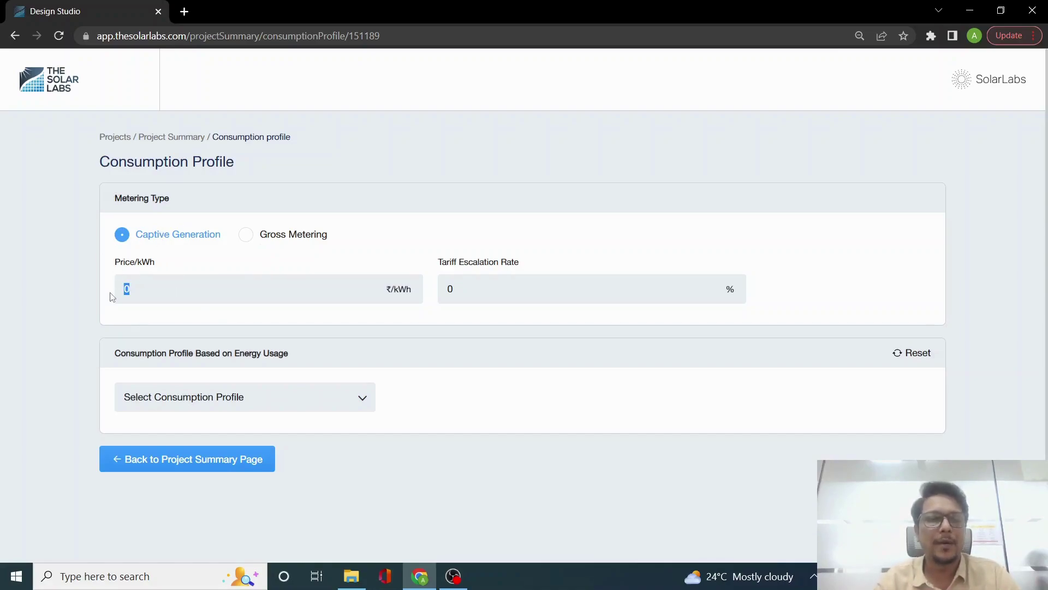
text(8)
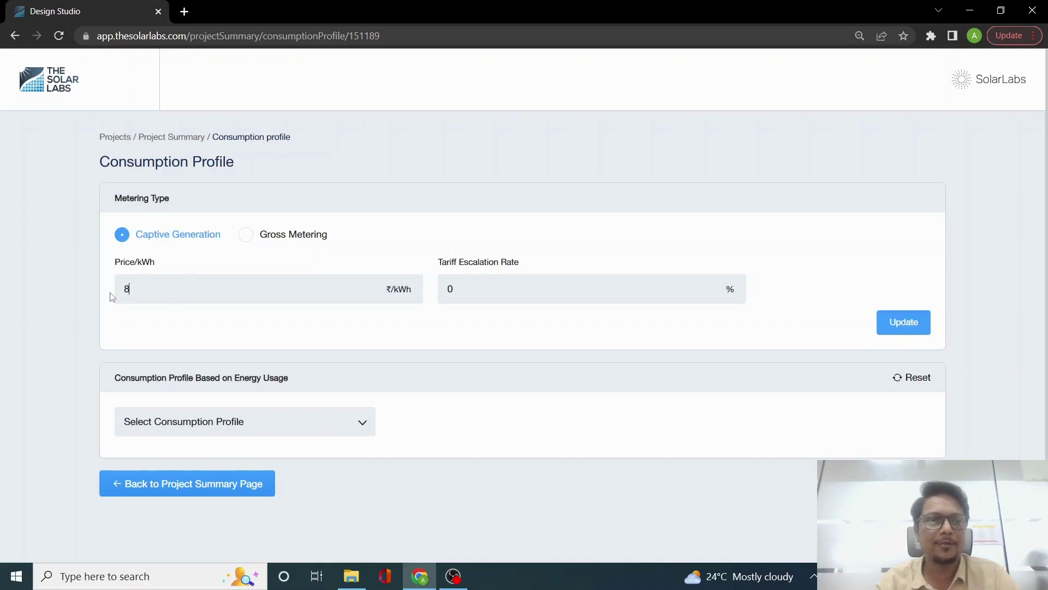
key(Tab)
text(2)
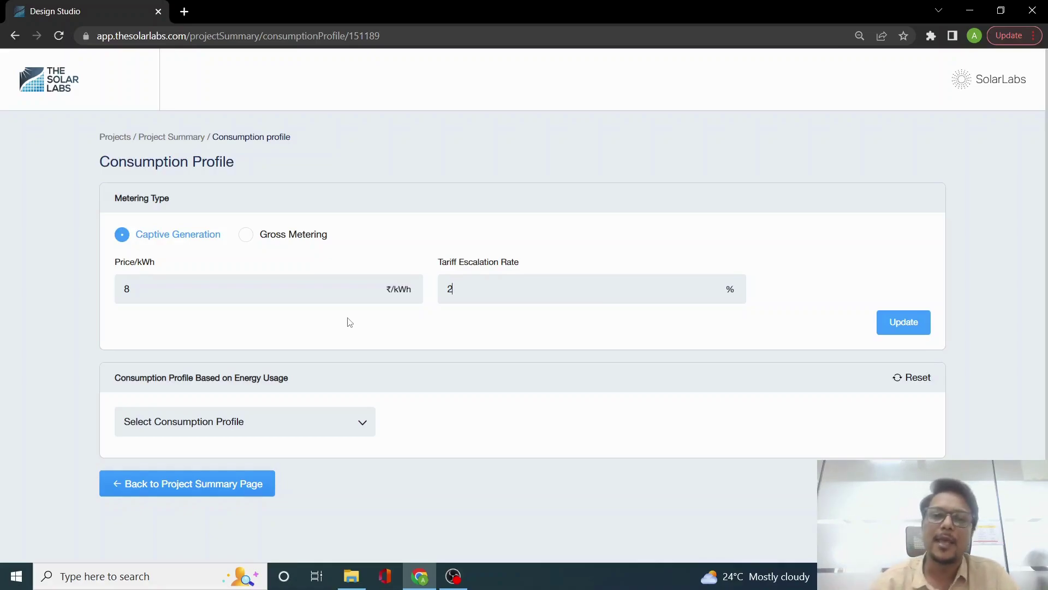
click(902, 323)
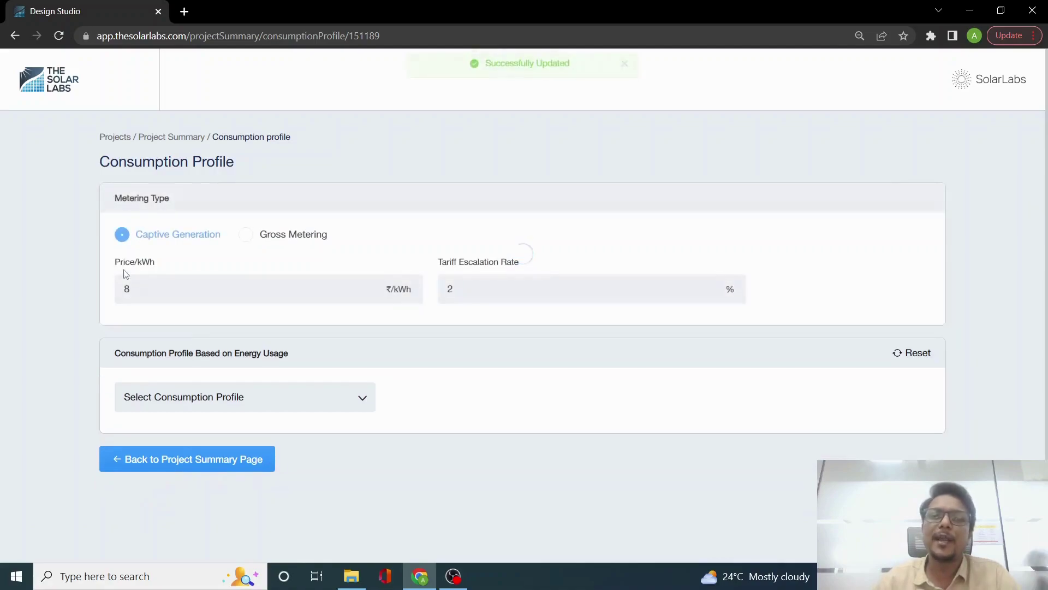
Step: Base consumption on Average Monthly Energy of 40000 kWh, save it, and return to the summary
click(245, 407)
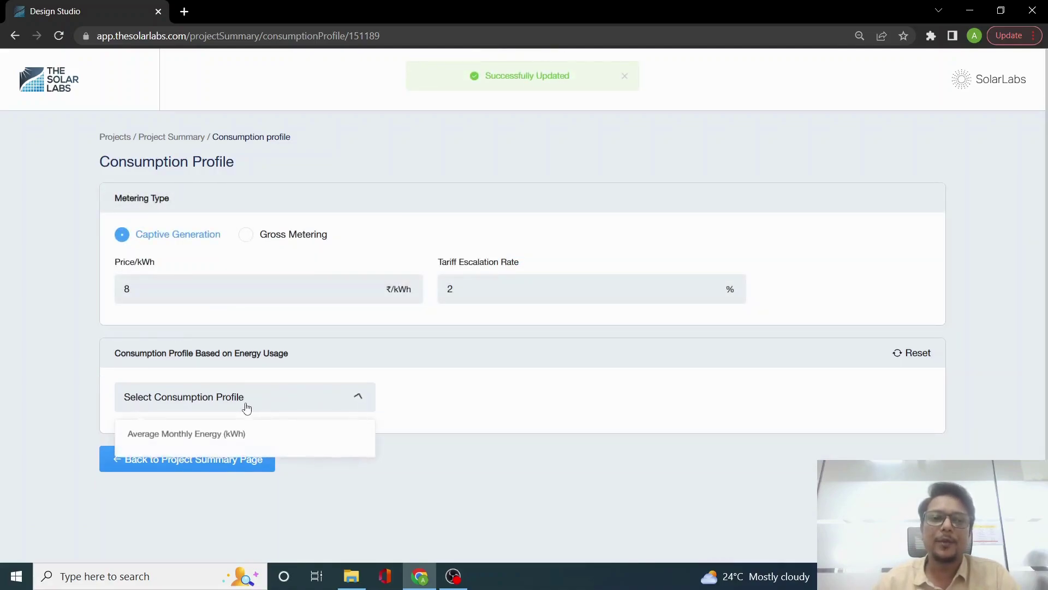
click(222, 446)
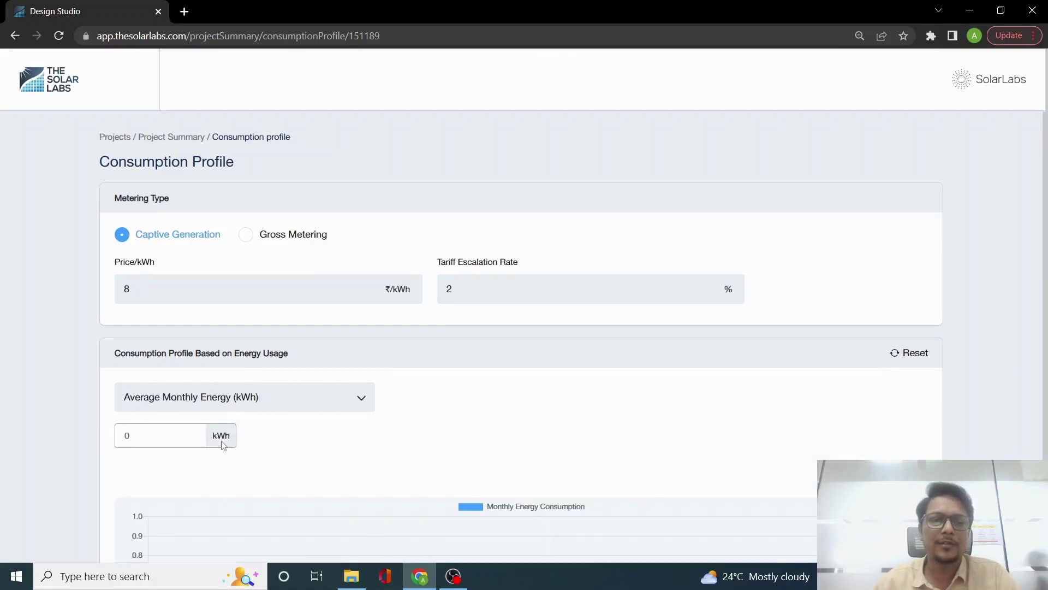
scroll(223, 446, down, 3)
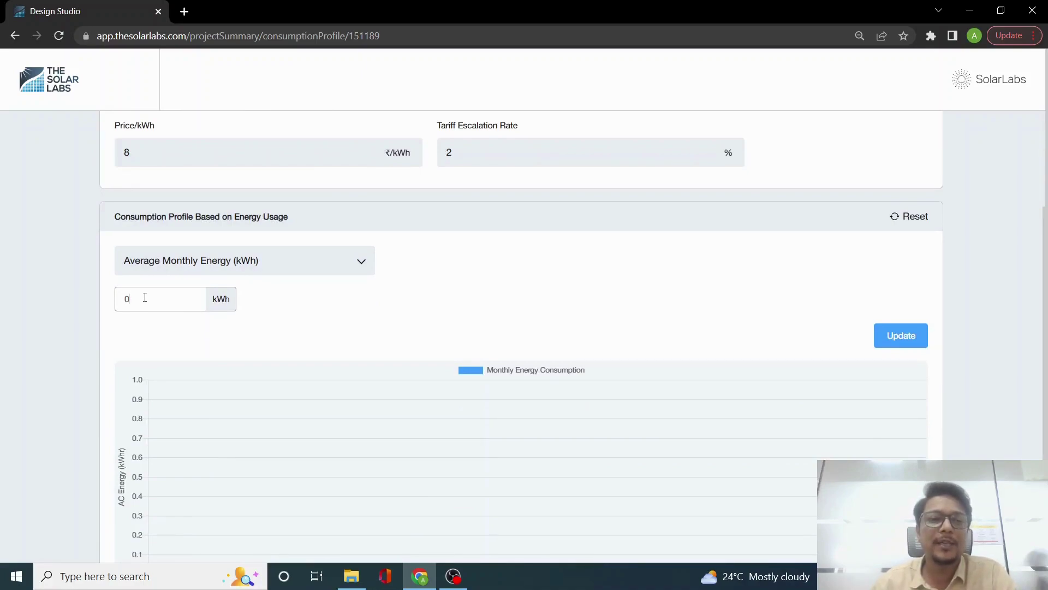
drag(144, 297, 124, 297)
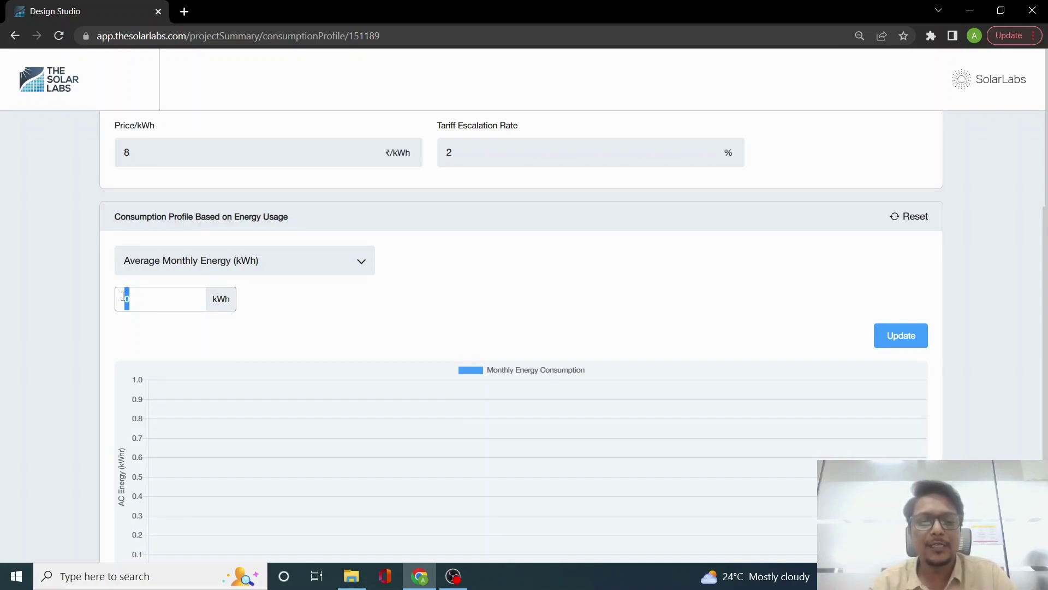
text(4000)
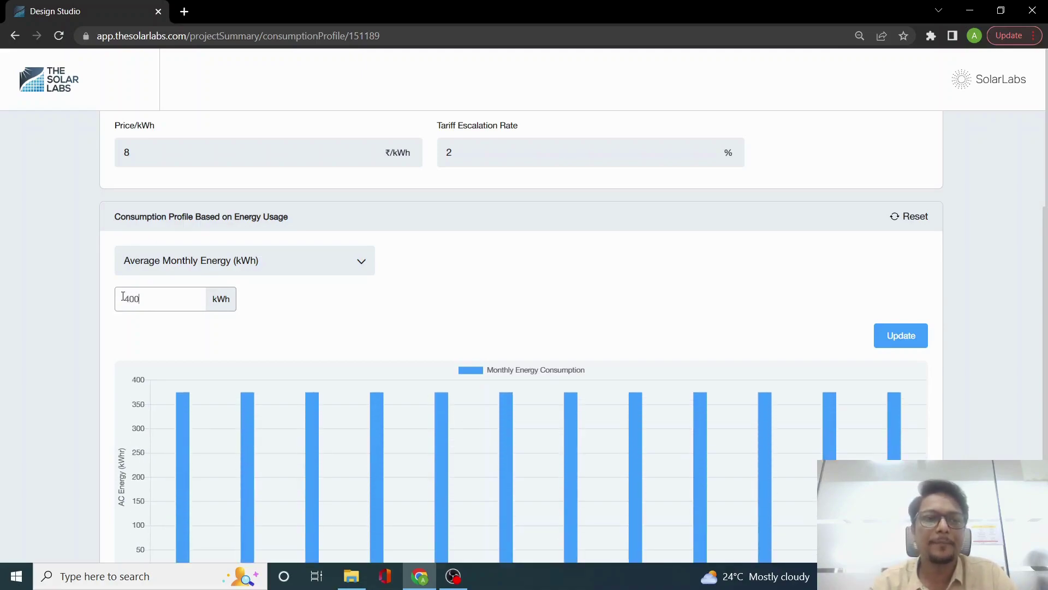
text(0)
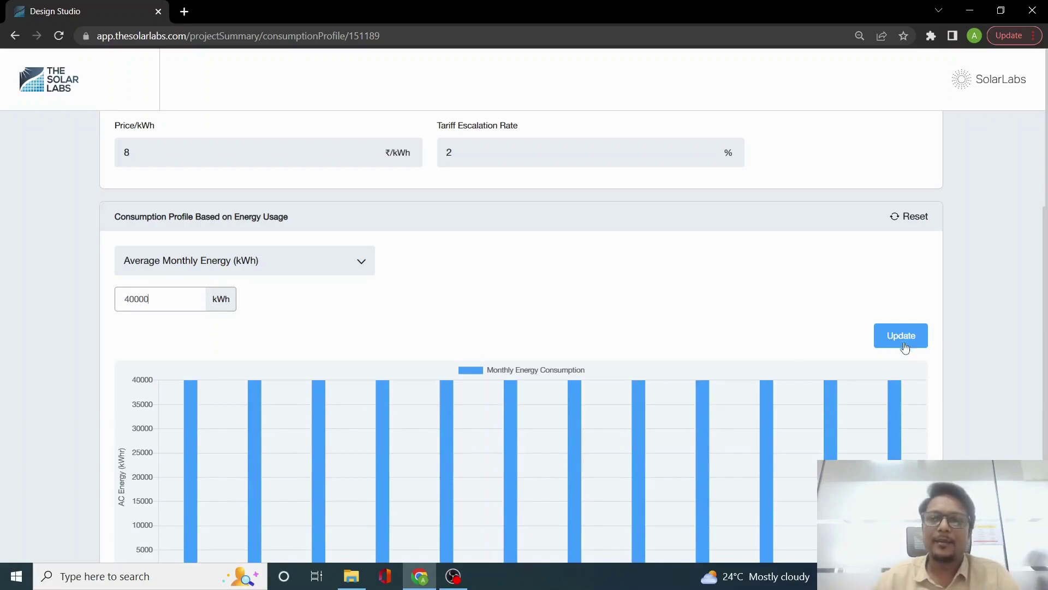
click(912, 338)
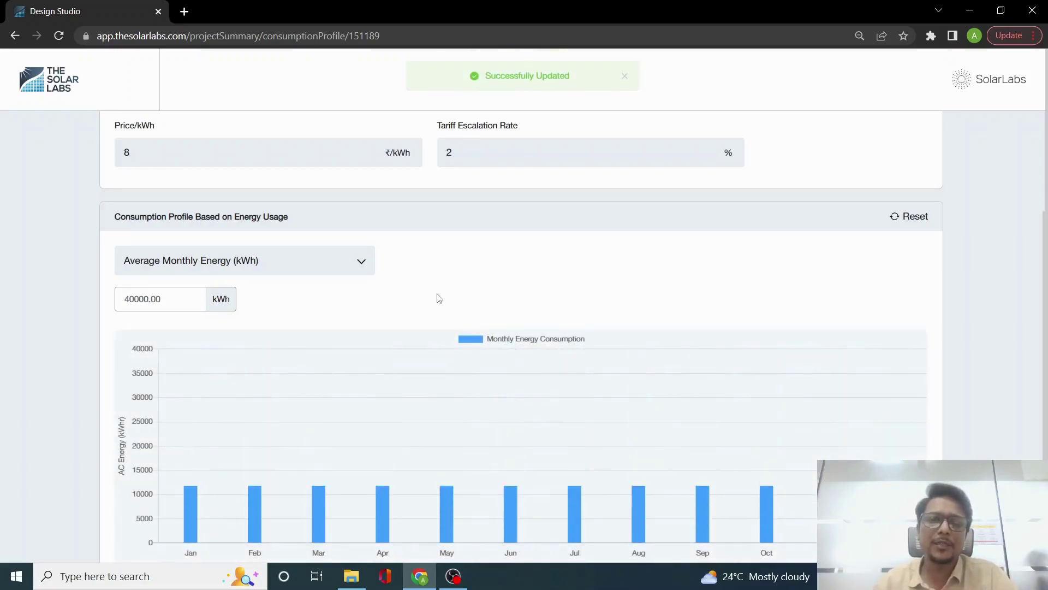
scroll(440, 298, down, 1)
scroll(437, 297, down, 1)
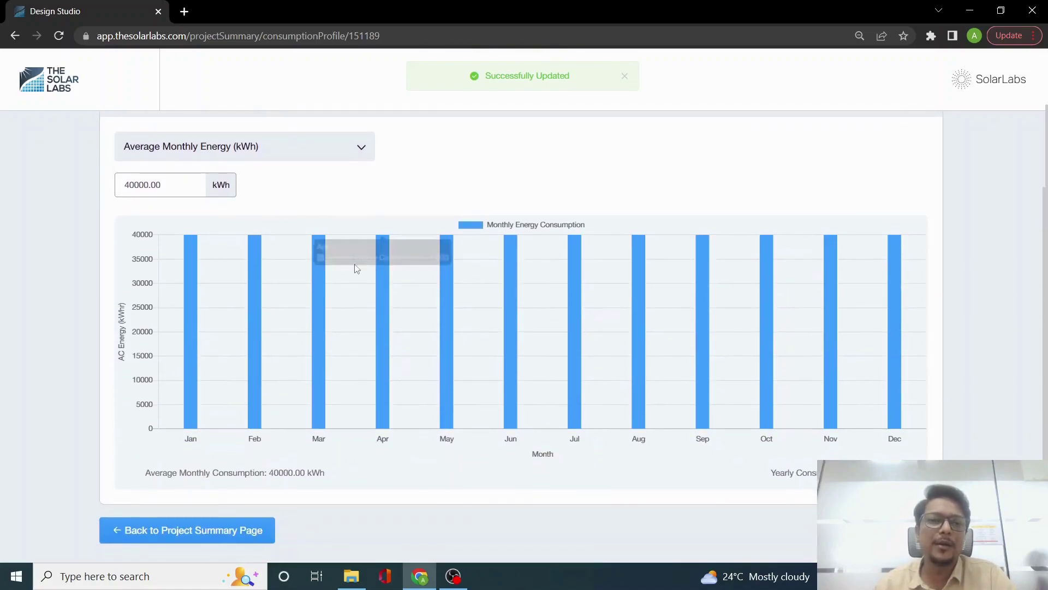
click(220, 533)
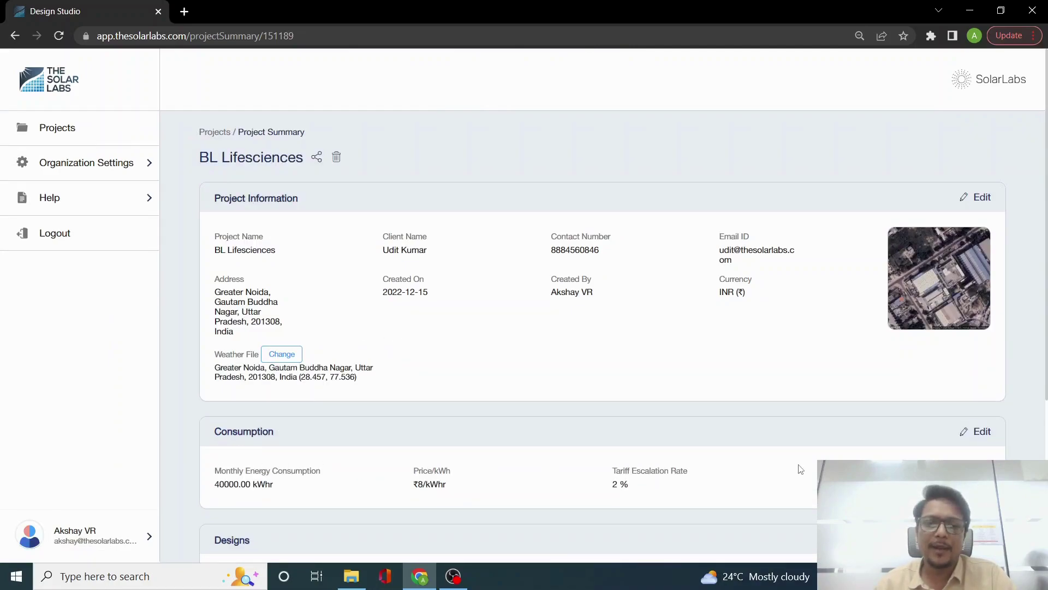
Step: Add a new design keeping the name Design 1 and the default profile
scroll(465, 292, down, 4)
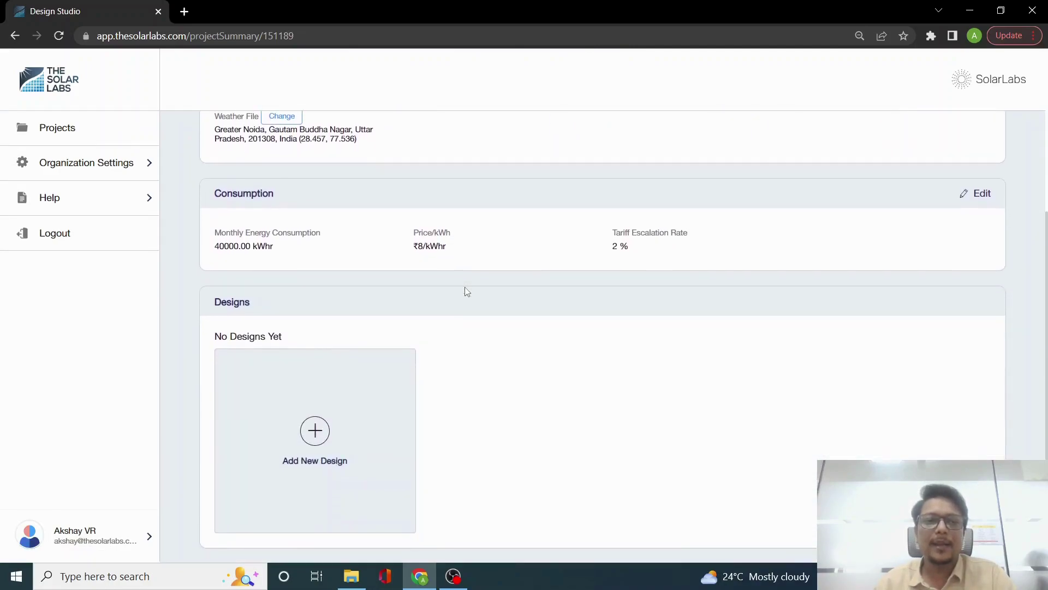
click(316, 434)
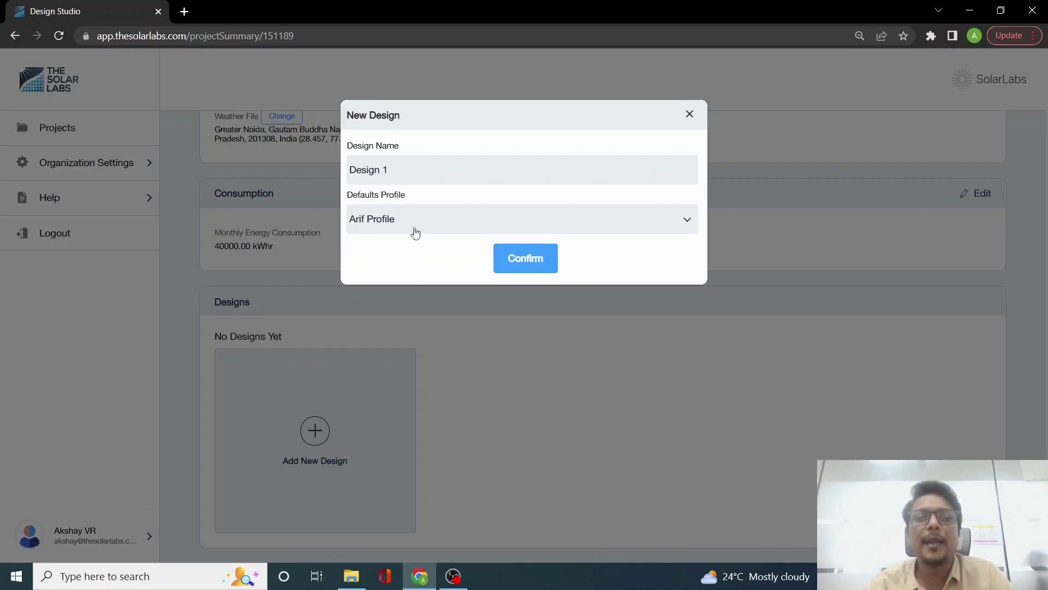
click(519, 267)
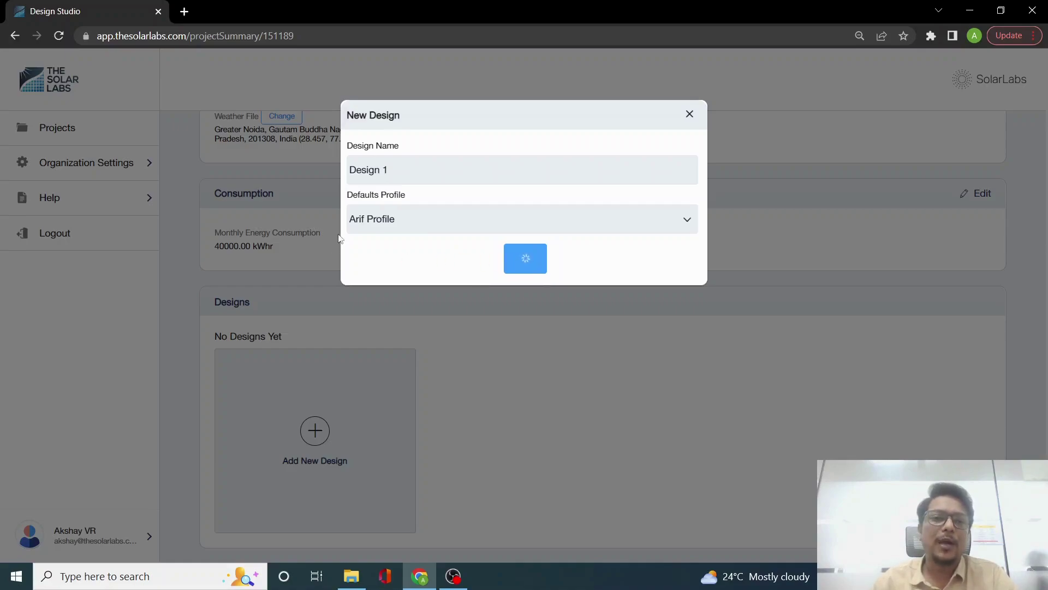